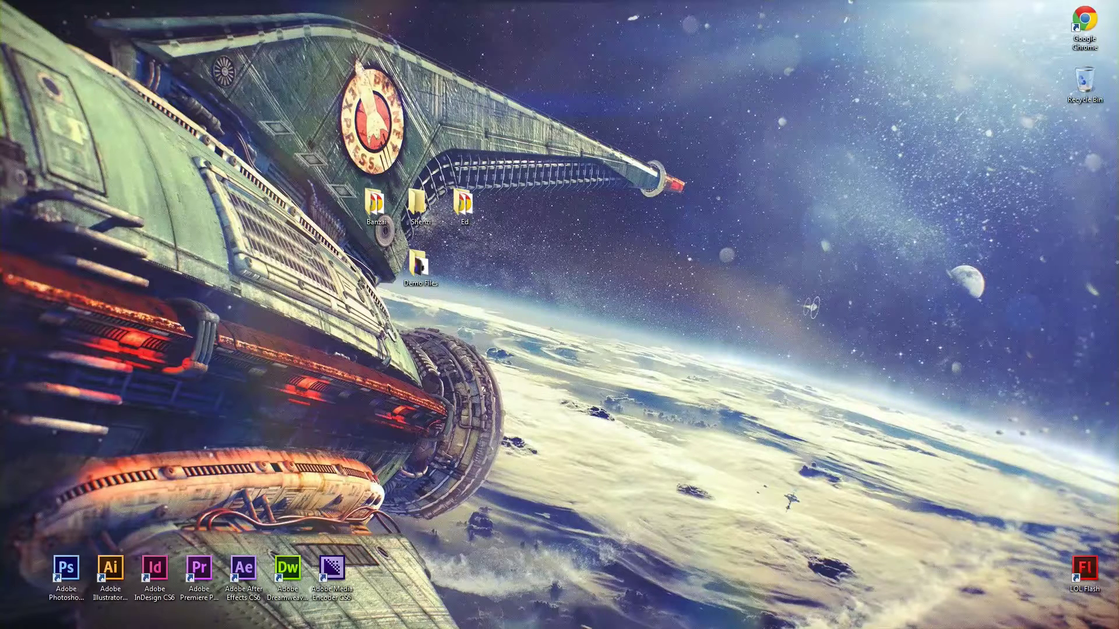
Step: Open Photoshop and turn Layer 1's visibility off and on again to compare the portrait with the skull on Layer 2
{"action": "double_click", "coordinate": [67, 568]}
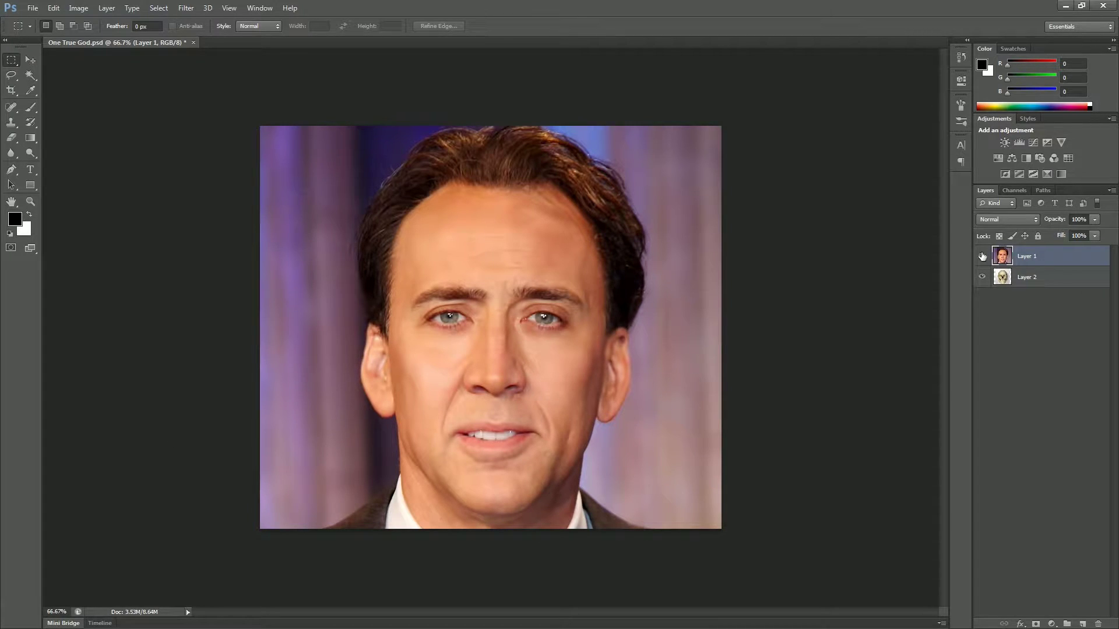
{"action": "left_click", "coordinate": [982, 257]}
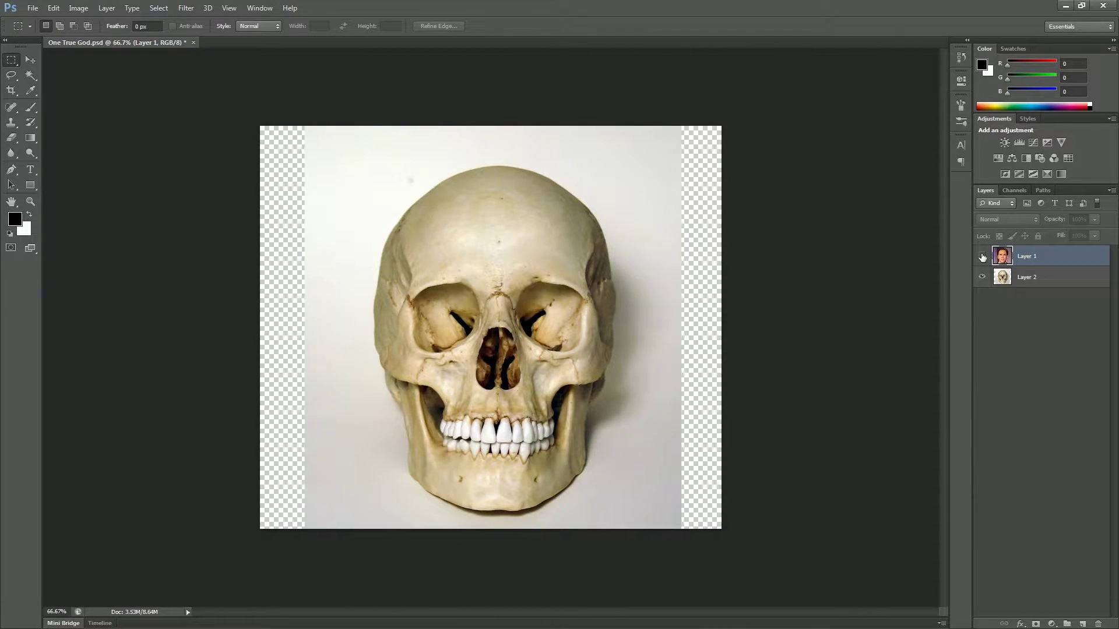
{"action": "left_click", "coordinate": [982, 256]}
Step: Try erasing the portrait's left-hand eye area on Layer 1 with the Eraser tool, and undo the erasure
{"action": "key", "text": "e"}
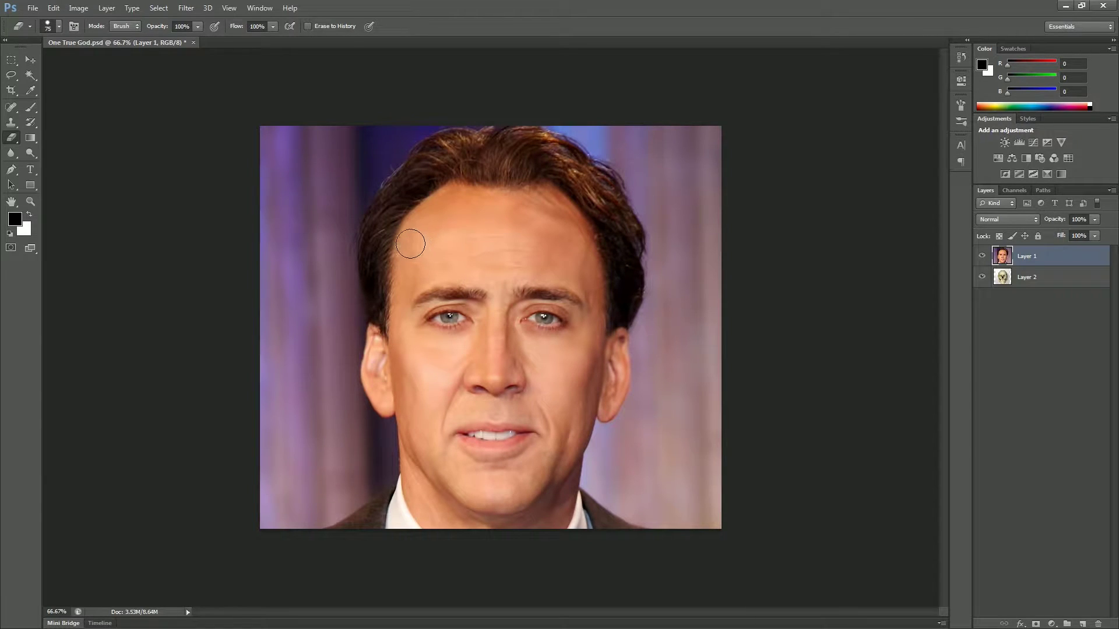
{"action": "mouse_move", "coordinate": [435, 262]}
{"action": "left_mouse_down"}
{"action": "mouse_move", "coordinate": [438, 322]}
{"action": "mouse_move", "coordinate": [472, 295]}
{"action": "mouse_move", "coordinate": [413, 322]}
{"action": "mouse_move", "coordinate": [459, 297]}
{"action": "mouse_move", "coordinate": [425, 329]}
{"action": "mouse_move", "coordinate": [452, 294]}
{"action": "mouse_move", "coordinate": [436, 351]}
{"action": "mouse_move", "coordinate": [423, 290]}
{"action": "mouse_move", "coordinate": [470, 344]}
{"action": "mouse_move", "coordinate": [441, 296]}
{"action": "mouse_move", "coordinate": [445, 346]}
{"action": "mouse_move", "coordinate": [469, 310]}
{"action": "mouse_move", "coordinate": [453, 286]}
{"action": "mouse_move", "coordinate": [417, 295]}
{"action": "mouse_move", "coordinate": [436, 281]}
{"action": "mouse_move", "coordinate": [421, 283]}
{"action": "mouse_move", "coordinate": [464, 299]}
{"action": "left_mouse_up"}
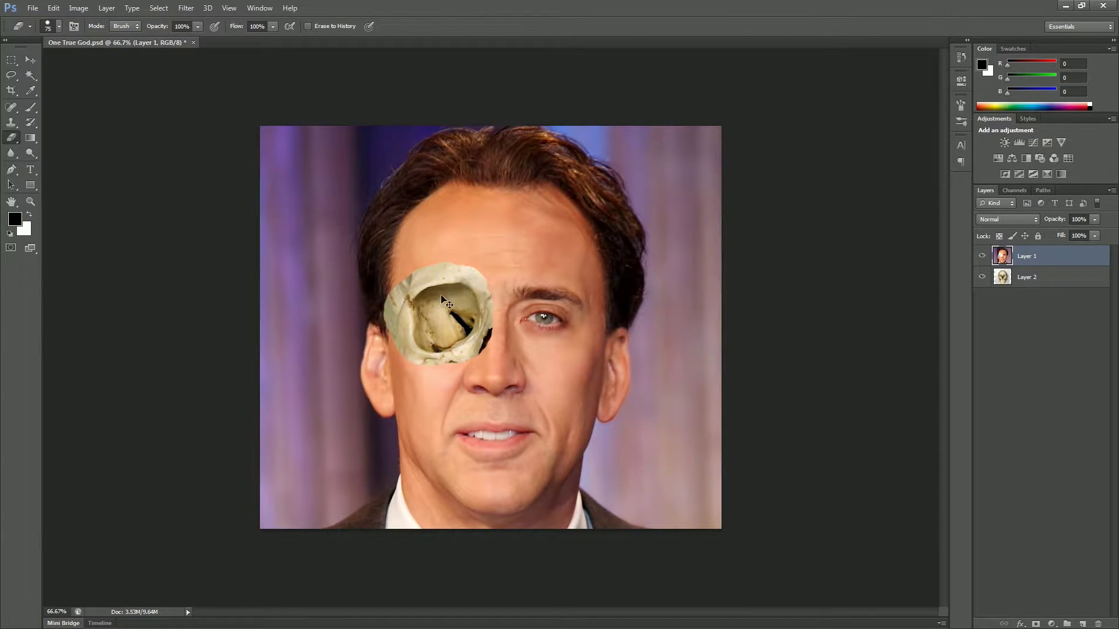
{"action": "key", "text": "ctrl+z"}
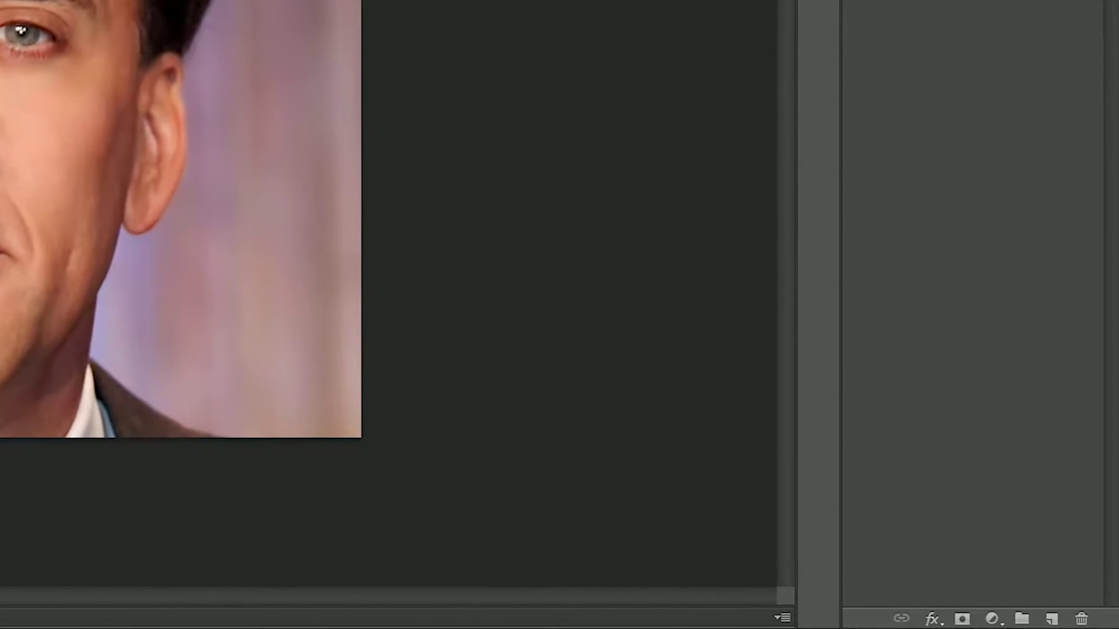
Step: Add a layer mask to Layer 1 and make the mask, not the image, active for editing
{"action": "left_click", "coordinate": [957, 623]}
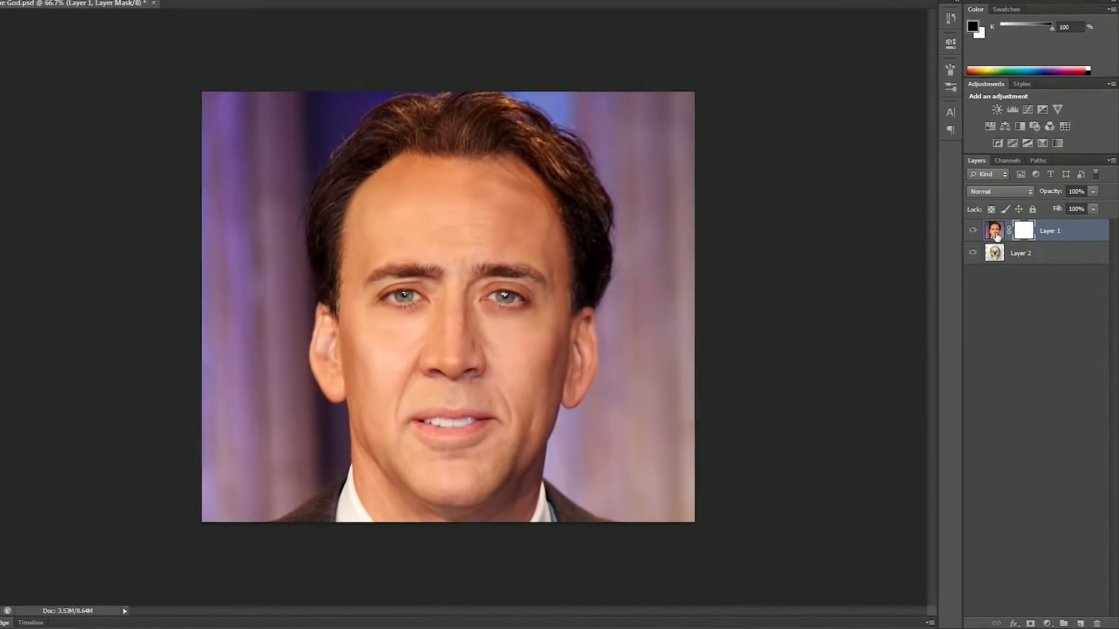
{"action": "left_click", "coordinate": [995, 231]}
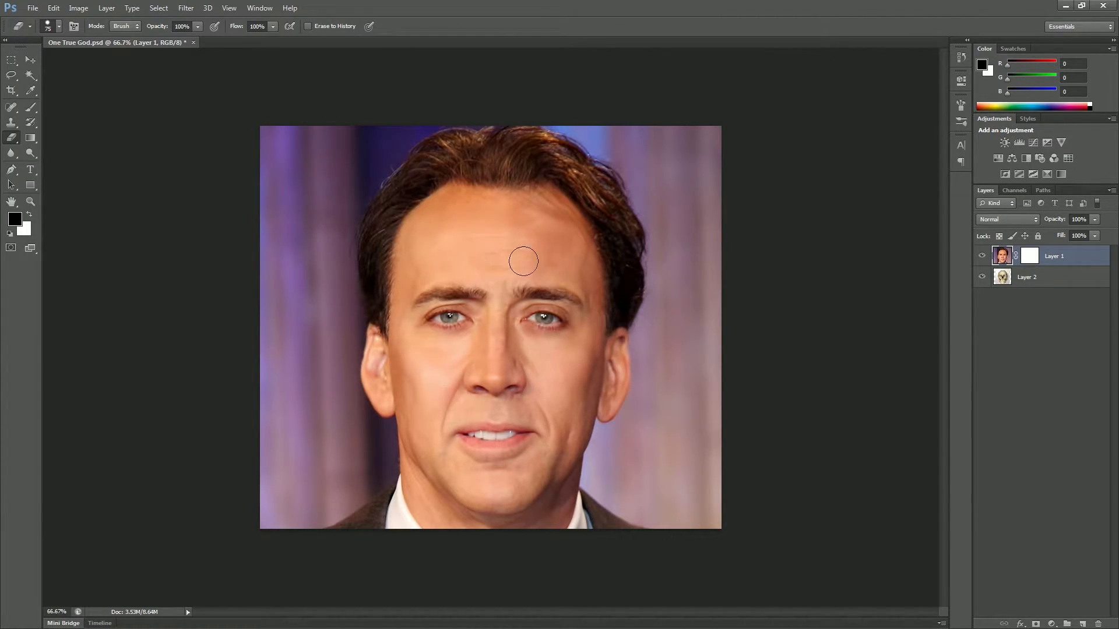
{"action": "left_click", "coordinate": [1029, 258]}
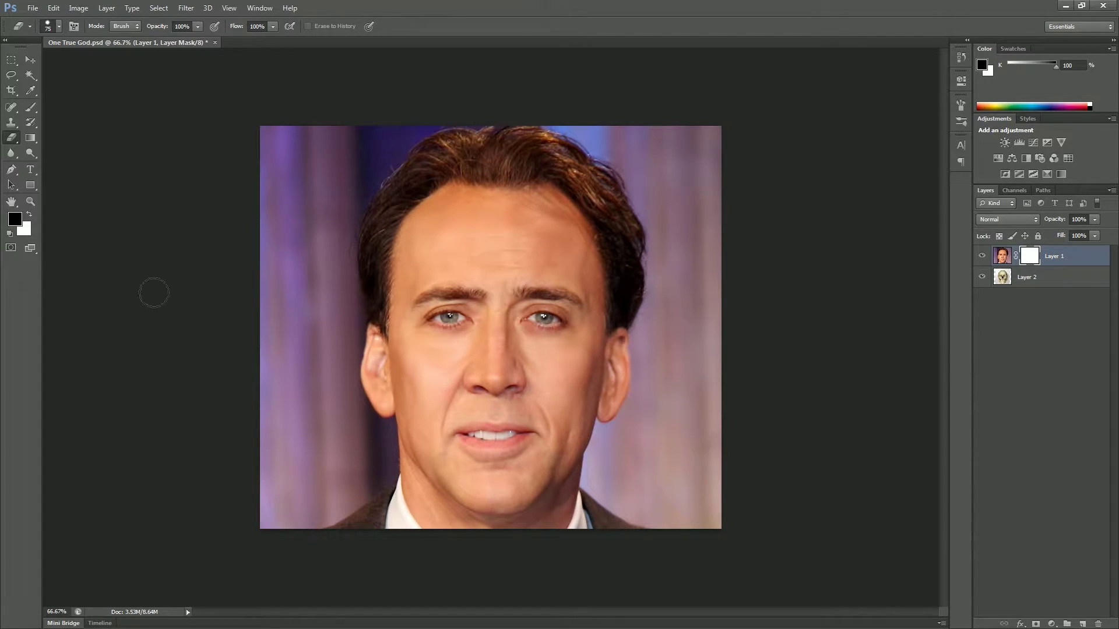
Step: Paint black on Layer 1's mask over the eyes, nose and lower forehead, using the Brush tool at 0% hardness
{"action": "left_click", "coordinate": [30, 105]}
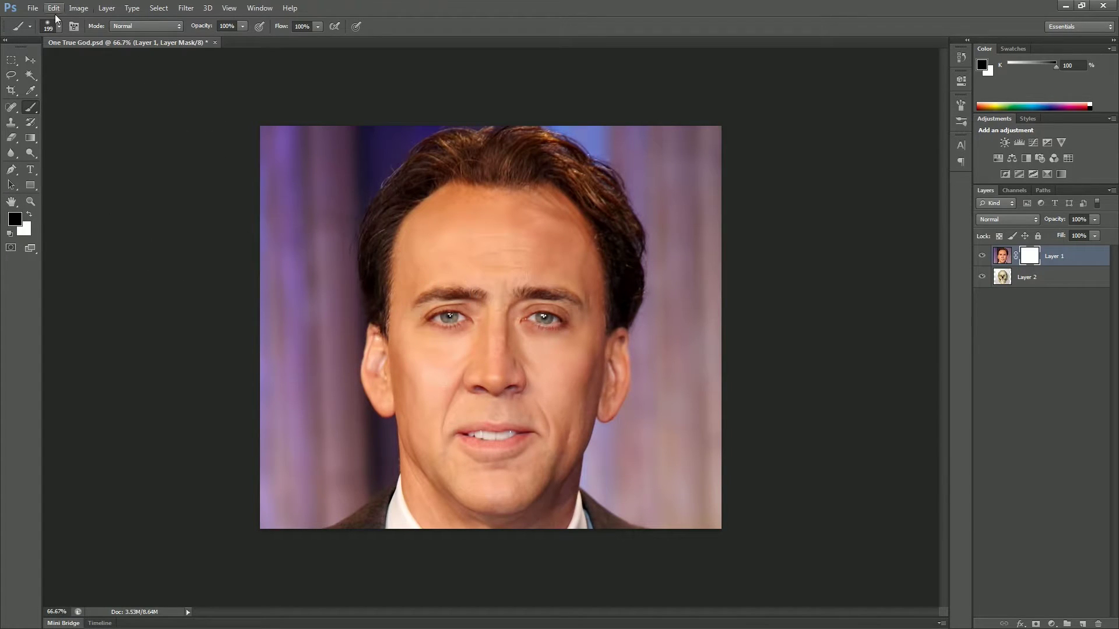
{"action": "left_click", "coordinate": [63, 27]}
{"action": "left_click", "coordinate": [18, 91]}
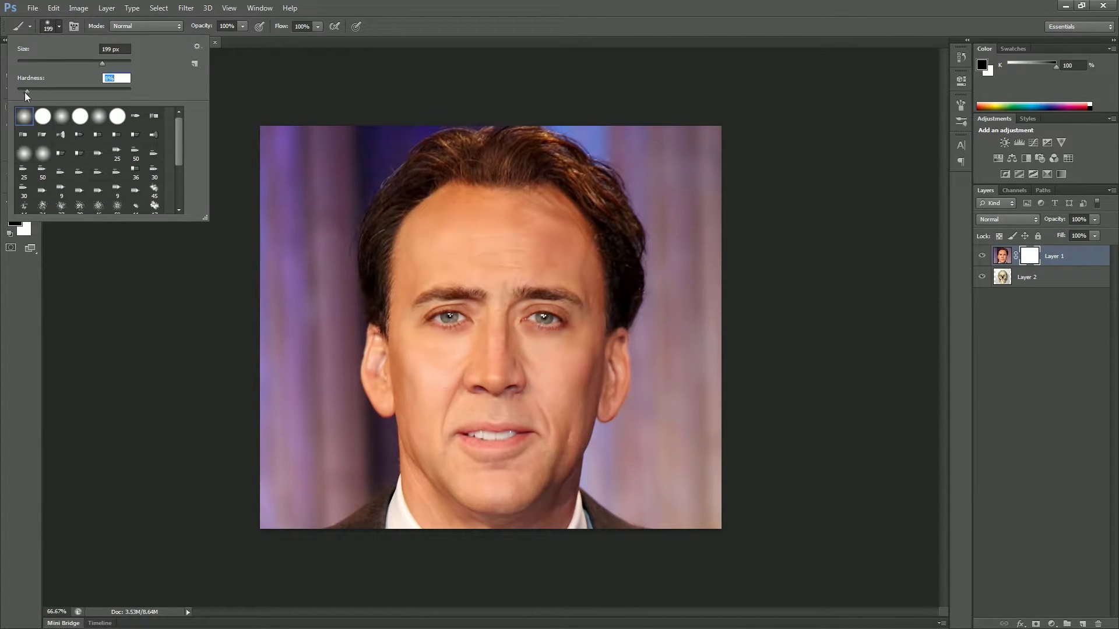
{"action": "left_click", "coordinate": [63, 27]}
{"action": "mouse_move", "coordinate": [466, 296]}
{"action": "left_mouse_down"}
{"action": "mouse_move", "coordinate": [439, 312]}
{"action": "mouse_move", "coordinate": [450, 331]}
{"action": "mouse_move", "coordinate": [475, 301]}
{"action": "mouse_move", "coordinate": [429, 288]}
{"action": "mouse_move", "coordinate": [417, 315]}
{"action": "mouse_move", "coordinate": [452, 333]}
{"action": "mouse_move", "coordinate": [500, 283]}
{"action": "mouse_move", "coordinate": [542, 301]}
{"action": "mouse_move", "coordinate": [523, 323]}
{"action": "mouse_move", "coordinate": [487, 334]}
{"action": "mouse_move", "coordinate": [506, 359]}
{"action": "mouse_move", "coordinate": [465, 374]}
{"action": "mouse_move", "coordinate": [488, 349]}
{"action": "mouse_move", "coordinate": [535, 359]}
{"action": "mouse_move", "coordinate": [509, 362]}
{"action": "mouse_move", "coordinate": [488, 314]}
{"action": "mouse_move", "coordinate": [488, 269]}
{"action": "mouse_move", "coordinate": [465, 256]}
{"action": "mouse_move", "coordinate": [452, 274]}
{"action": "mouse_move", "coordinate": [531, 263]}
{"action": "mouse_move", "coordinate": [538, 279]}
{"action": "mouse_move", "coordinate": [434, 285]}
{"action": "left_mouse_up"}
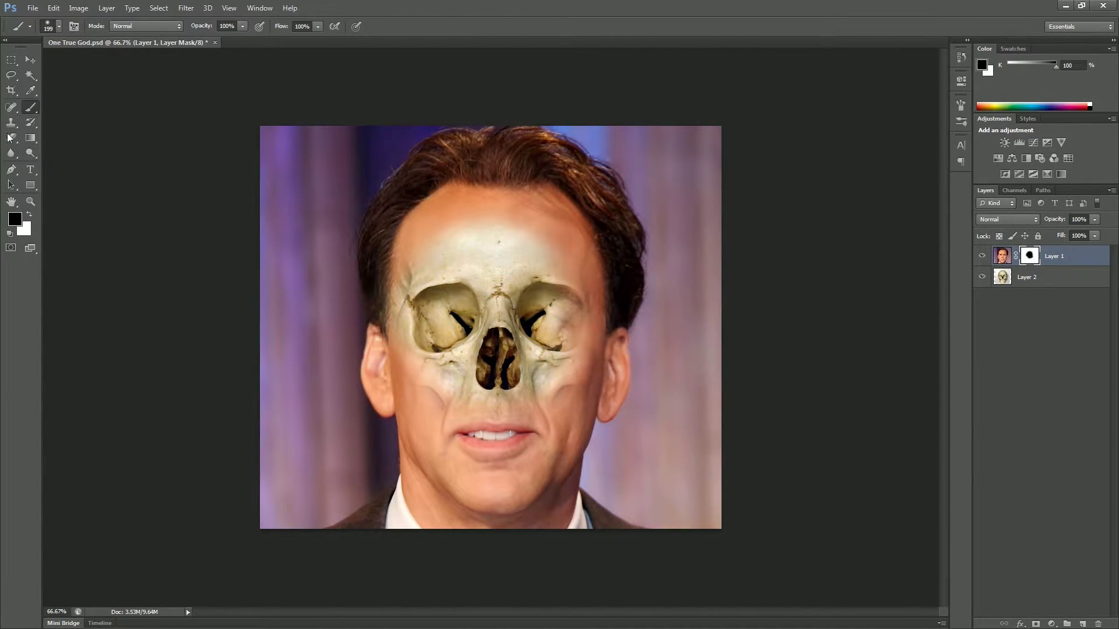
Step: Paint white on the mask with a 99 px brush to restore the right-hand eye, the nose and the forehead
{"action": "left_click", "coordinate": [29, 215]}
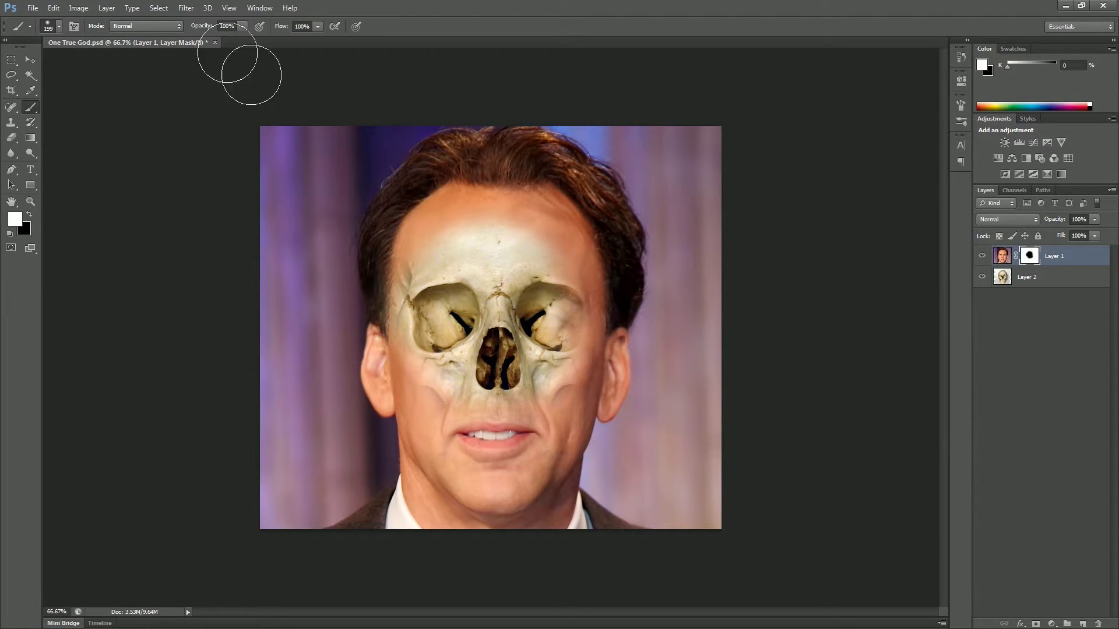
{"action": "left_click", "coordinate": [59, 26]}
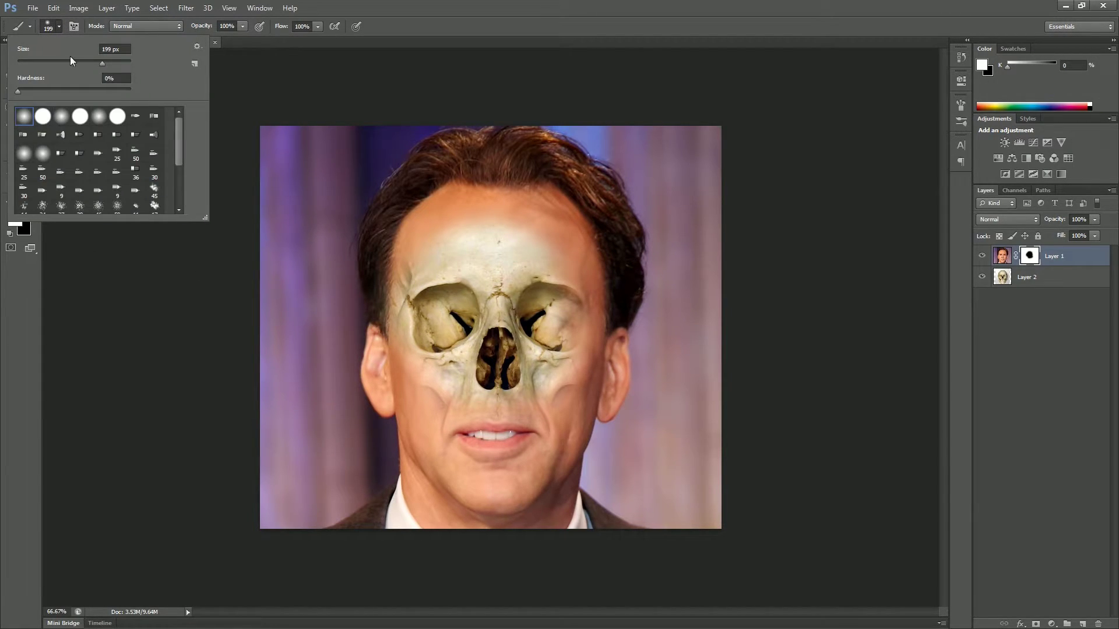
{"action": "type", "text": "99"}
{"action": "key", "text": "Return"}
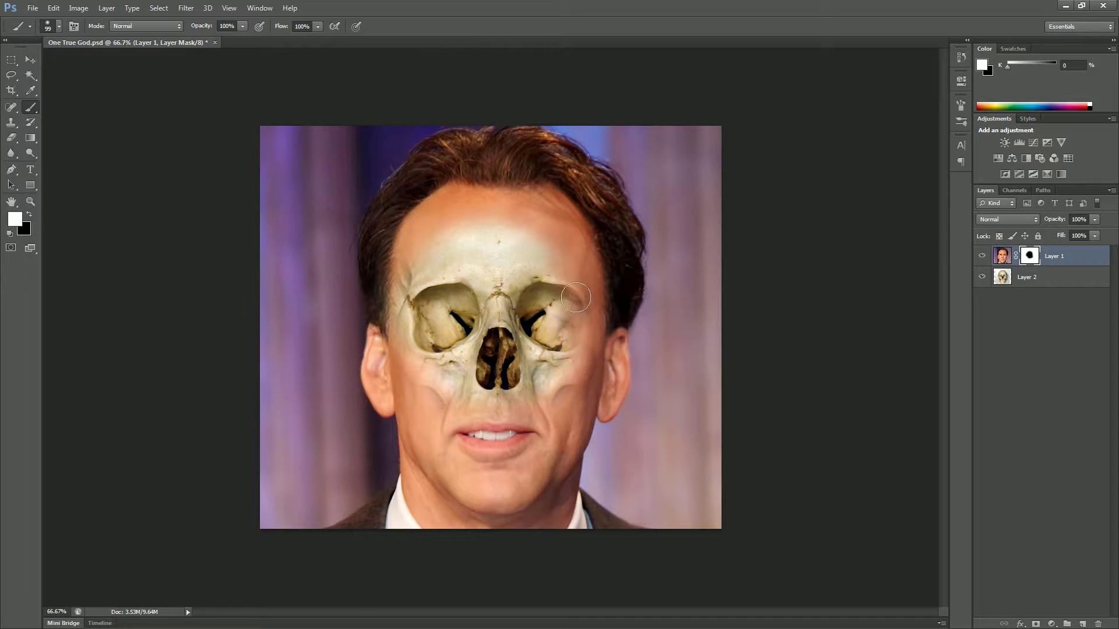
{"action": "mouse_move", "coordinate": [503, 224]}
{"action": "left_mouse_down"}
{"action": "mouse_move", "coordinate": [543, 296]}
{"action": "mouse_move", "coordinate": [533, 233]}
{"action": "mouse_move", "coordinate": [566, 297]}
{"action": "mouse_move", "coordinate": [568, 359]}
{"action": "mouse_move", "coordinate": [561, 389]}
{"action": "mouse_move", "coordinate": [538, 286]}
{"action": "mouse_move", "coordinate": [540, 393]}
{"action": "mouse_move", "coordinate": [465, 404]}
{"action": "mouse_move", "coordinate": [494, 352]}
{"action": "mouse_move", "coordinate": [501, 240]}
{"action": "mouse_move", "coordinate": [515, 381]}
{"action": "mouse_move", "coordinate": [494, 401]}
{"action": "mouse_move", "coordinate": [512, 349]}
{"action": "mouse_move", "coordinate": [477, 385]}
{"action": "mouse_move", "coordinate": [503, 337]}
{"action": "mouse_move", "coordinate": [459, 393]}
{"action": "mouse_move", "coordinate": [422, 412]}
{"action": "mouse_move", "coordinate": [467, 410]}
{"action": "left_mouse_up"}
{"action": "mouse_move", "coordinate": [467, 215]}
{"action": "left_mouse_down"}
{"action": "mouse_move", "coordinate": [496, 234]}
{"action": "mouse_move", "coordinate": [430, 229]}
{"action": "left_mouse_up"}
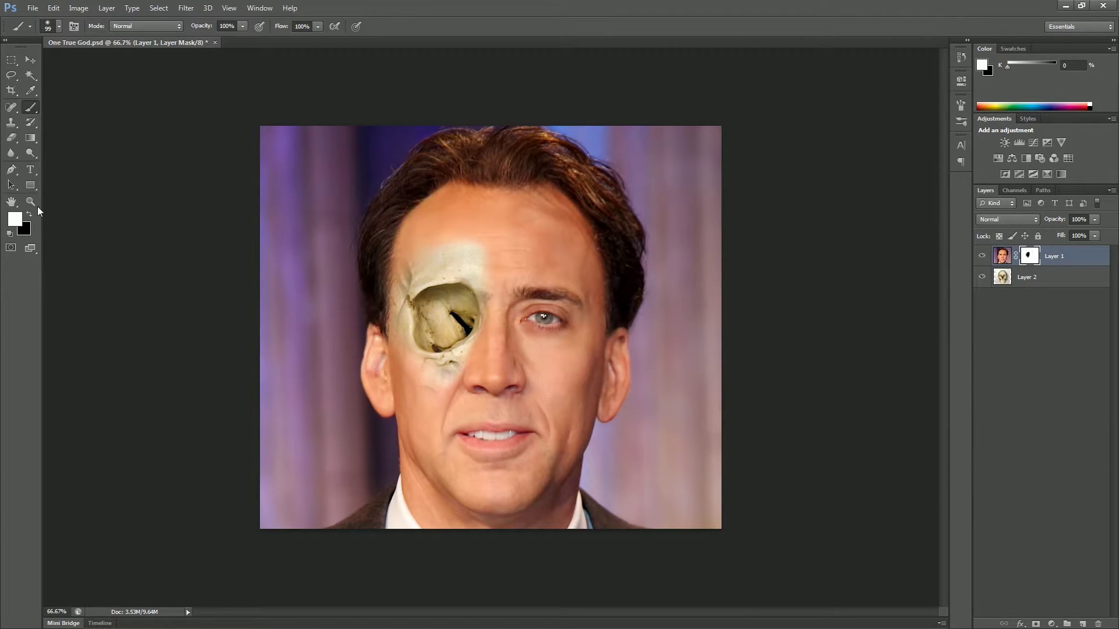
Step: Paint black on the mask over the left-hand cheek, jaw and mouth to reveal the skull's jaw and teeth
{"action": "left_click", "coordinate": [29, 215]}
{"action": "mouse_move", "coordinate": [425, 370]}
{"action": "left_mouse_down"}
{"action": "mouse_move", "coordinate": [443, 437]}
{"action": "mouse_move", "coordinate": [515, 455]}
{"action": "mouse_move", "coordinate": [556, 432]}
{"action": "mouse_move", "coordinate": [442, 417]}
{"action": "mouse_move", "coordinate": [548, 426]}
{"action": "mouse_move", "coordinate": [517, 449]}
{"action": "mouse_move", "coordinate": [457, 446]}
{"action": "mouse_move", "coordinate": [502, 453]}
{"action": "mouse_move", "coordinate": [515, 450]}
{"action": "mouse_move", "coordinate": [440, 441]}
{"action": "mouse_move", "coordinate": [486, 463]}
{"action": "mouse_move", "coordinate": [530, 461]}
{"action": "mouse_move", "coordinate": [485, 475]}
{"action": "mouse_move", "coordinate": [462, 456]}
{"action": "mouse_move", "coordinate": [513, 431]}
{"action": "mouse_move", "coordinate": [433, 391]}
{"action": "mouse_move", "coordinate": [478, 416]}
{"action": "left_mouse_up"}
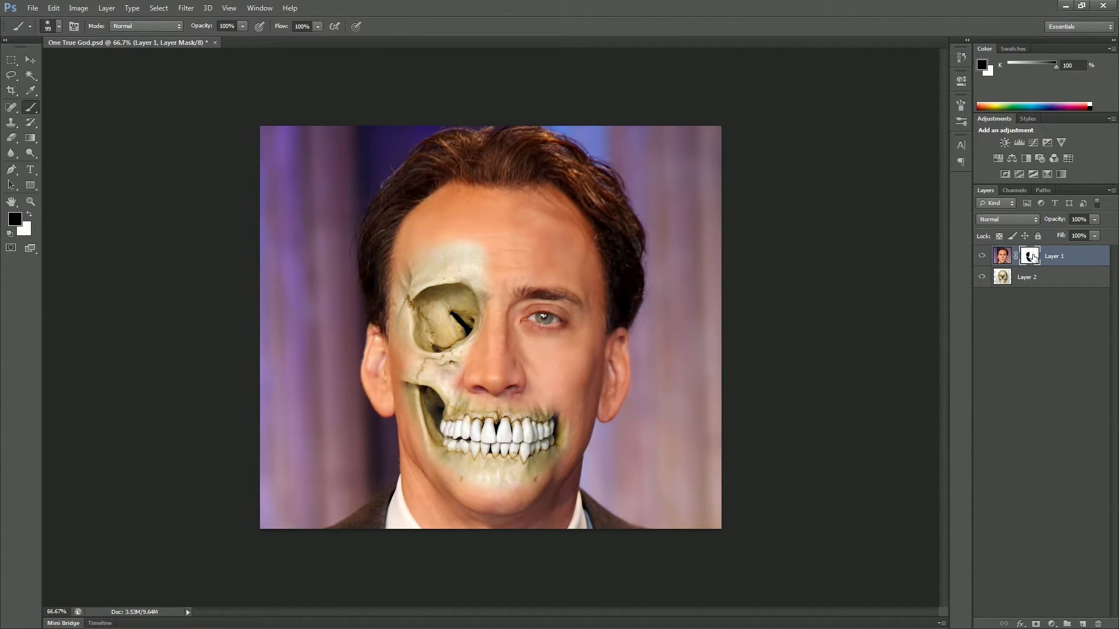
Step: Delete Layer 1's mask without applying it to the layer
{"action": "left_click_drag", "start_coordinate": [1030, 256], "coordinate": [1100, 623]}
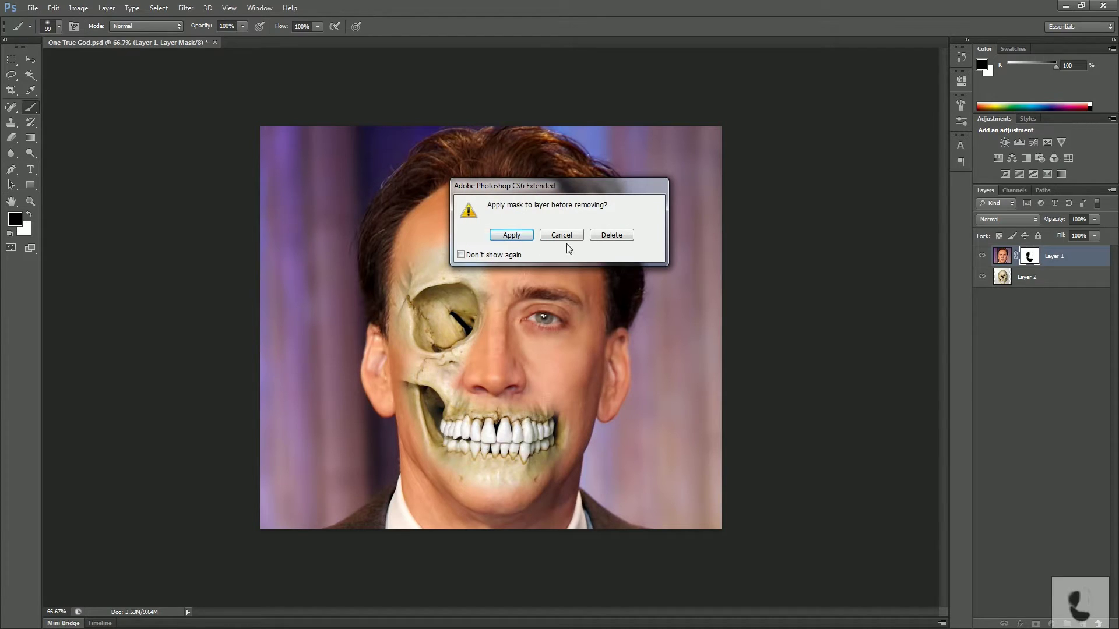
{"action": "left_click", "coordinate": [611, 235]}
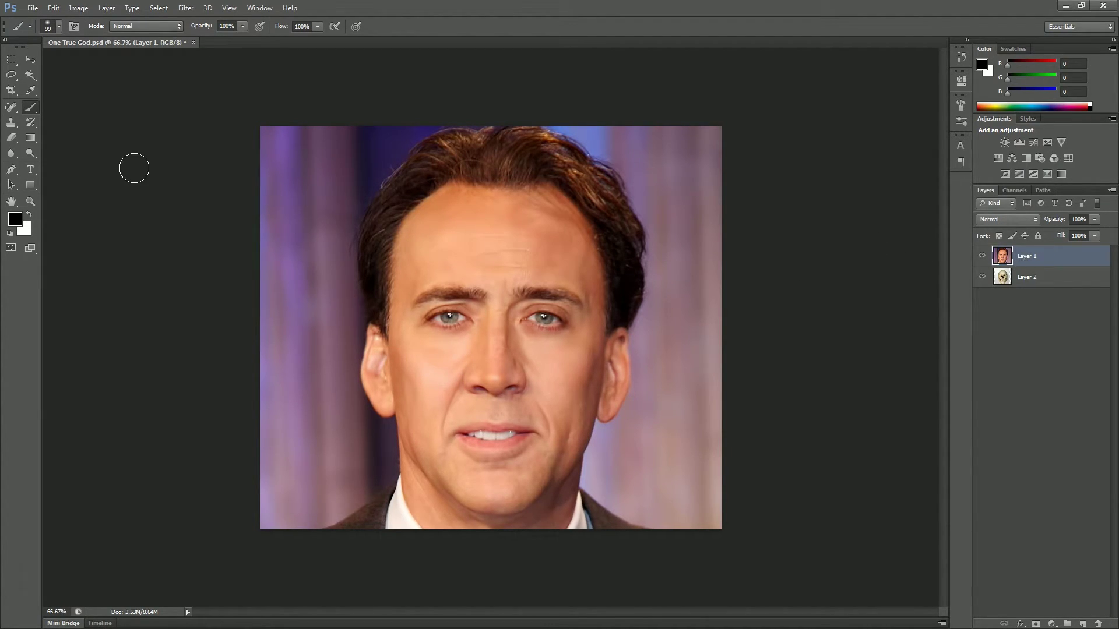
Step: Draw a roughly circular Lasso selection around the portrait's left-hand eye and eyebrow
{"action": "left_click", "coordinate": [16, 79]}
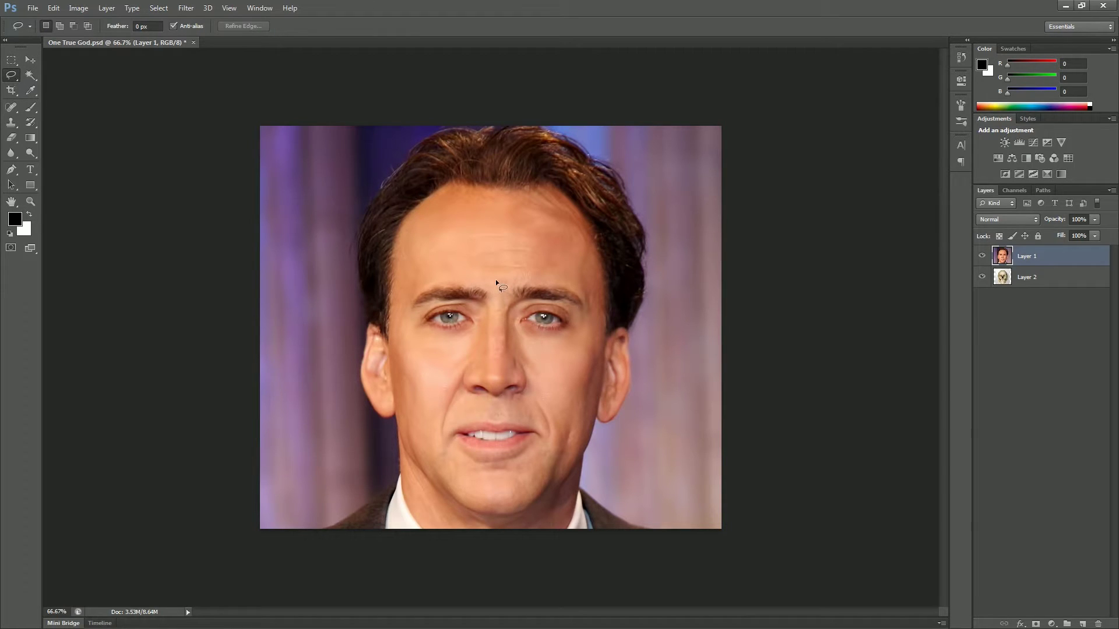
{"action": "left_click_drag", "start_coordinate": [490, 282], "coordinate": [447, 267]}
{"action": "mouse_move", "coordinate": [411, 347]}
{"action": "left_mouse_down"}
{"action": "mouse_move", "coordinate": [461, 361]}
{"action": "mouse_move", "coordinate": [492, 347]}
{"action": "left_mouse_up"}
{"action": "left_click_drag", "start_coordinate": [499, 288], "coordinate": [502, 292]}
Step: Try adding a layer mask to Layer 1 from the eye selection, and undo it
{"action": "left_click", "coordinate": [1036, 624]}
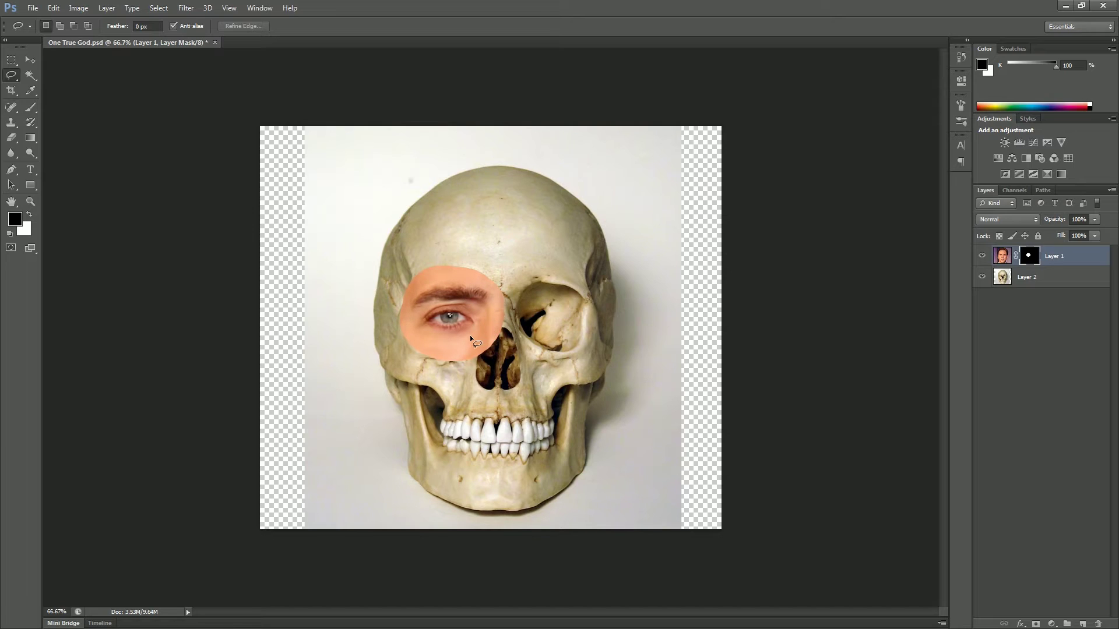
{"action": "key", "text": "ctrl+z"}
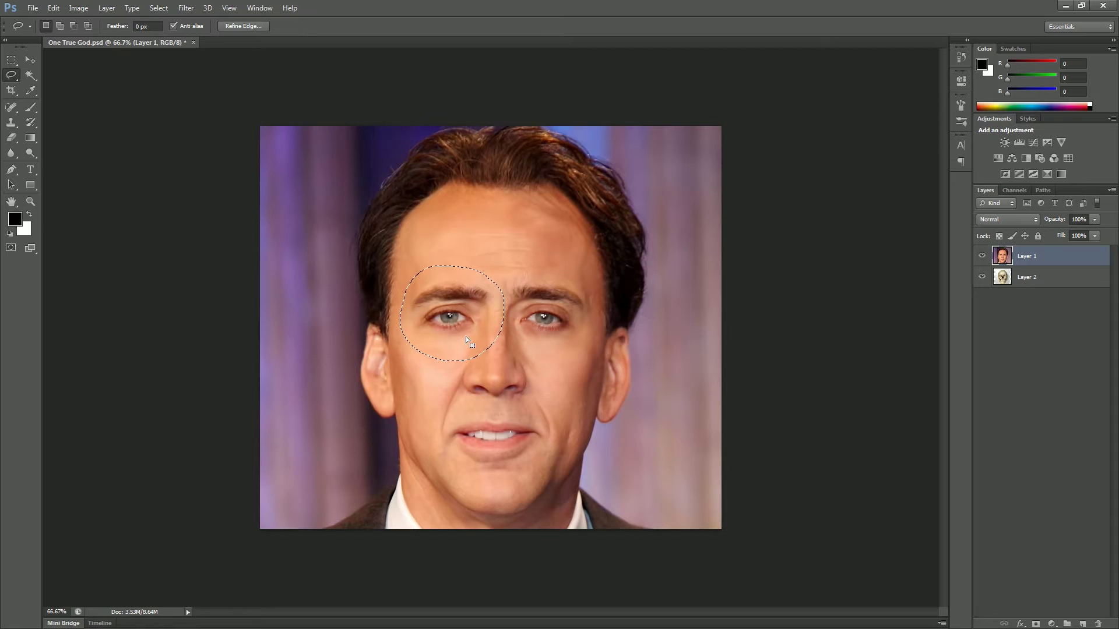
Step: Invert the eye selection and add a layer mask to Layer 1 from it, hiding only the eye area
{"action": "left_click", "coordinate": [158, 8]}
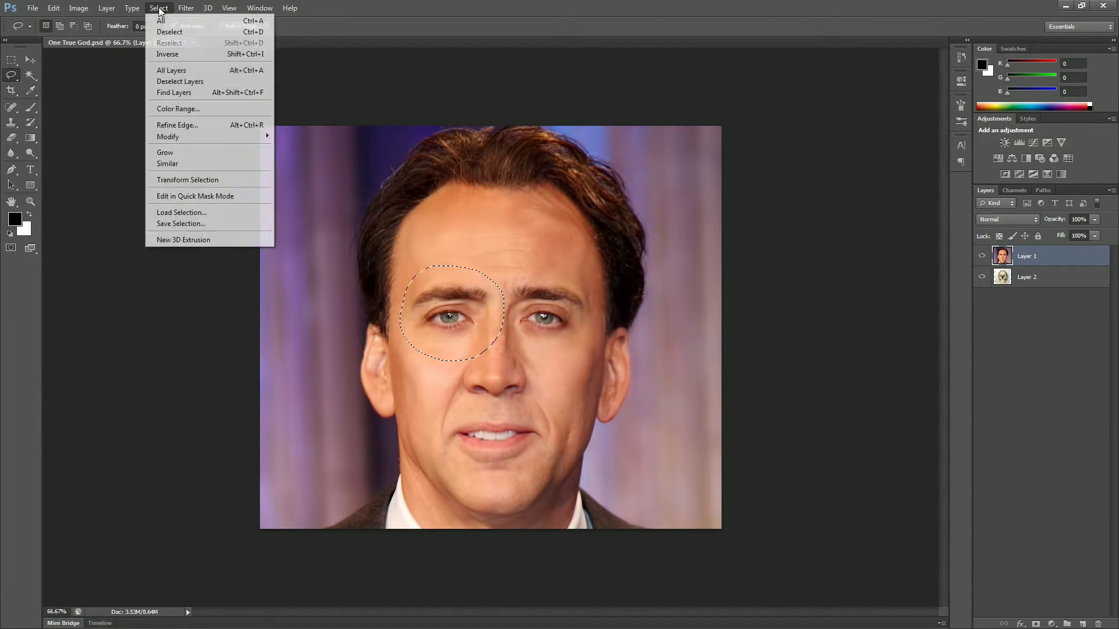
{"action": "left_click", "coordinate": [187, 54]}
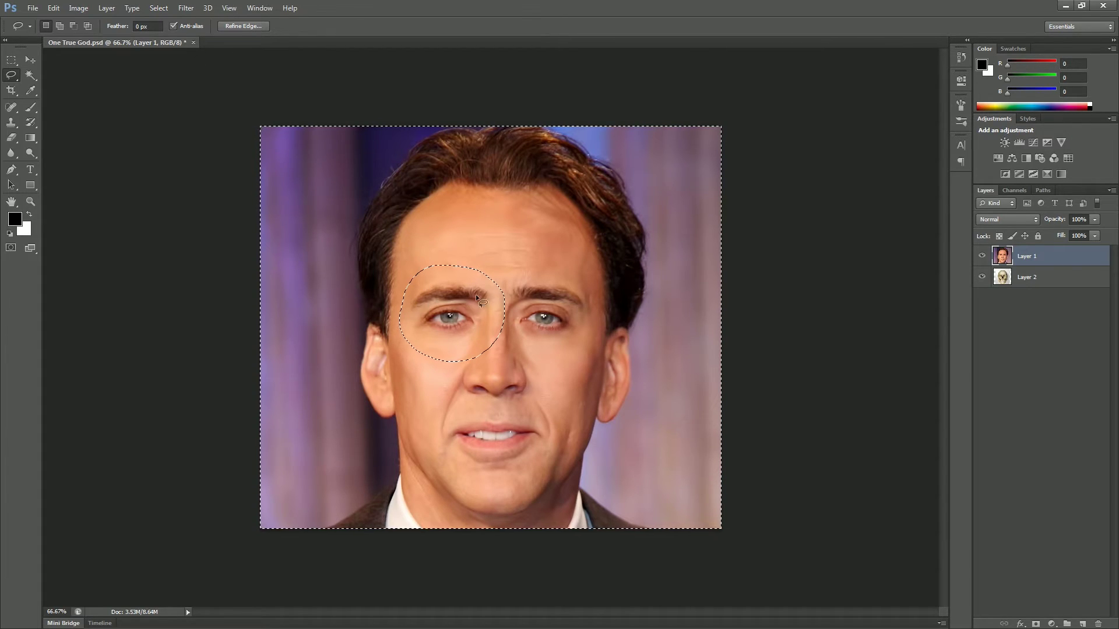
{"action": "left_click", "coordinate": [1036, 624]}
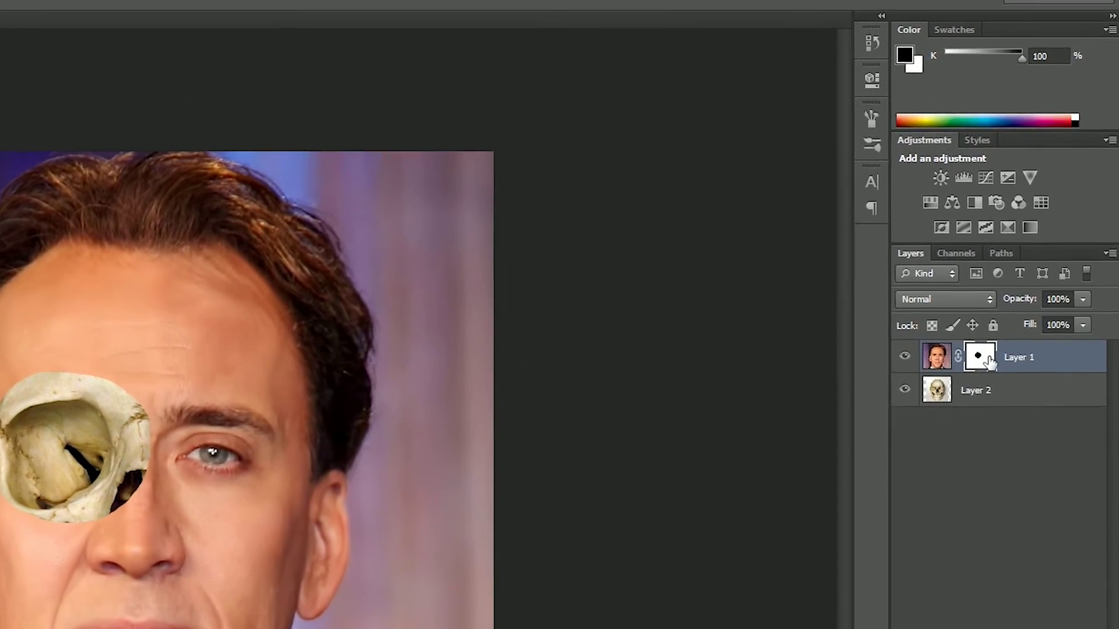
Step: Open the properties of Layer 1's mask, try different feather amounts, and set the feather to 27.9 px
{"action": "double_click", "coordinate": [988, 361]}
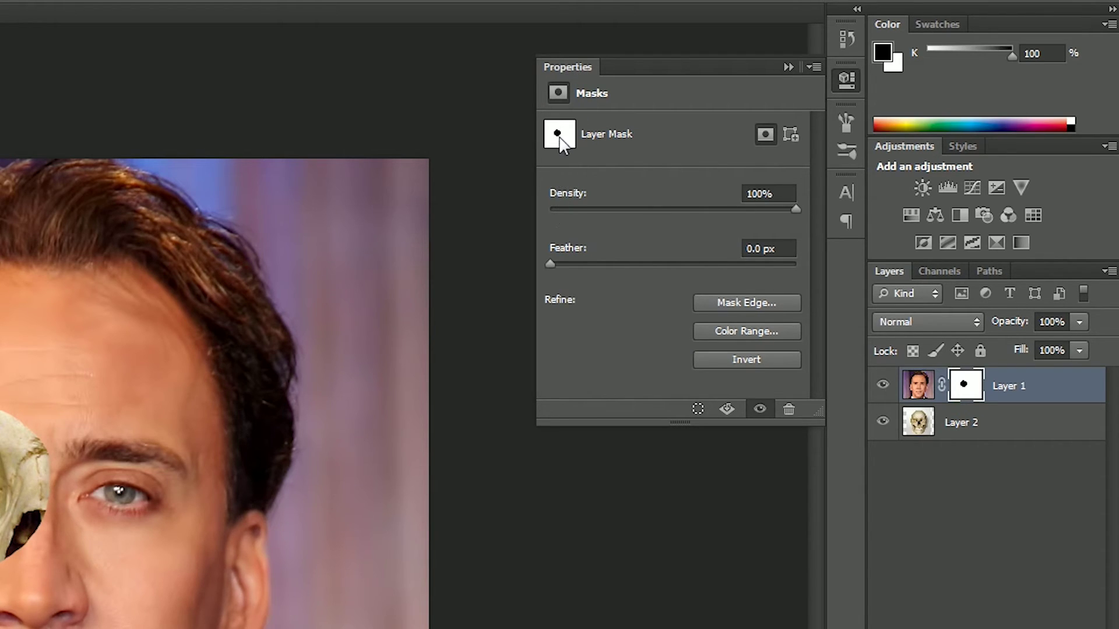
{"action": "left_click_drag", "start_coordinate": [550, 264], "coordinate": [622, 258]}
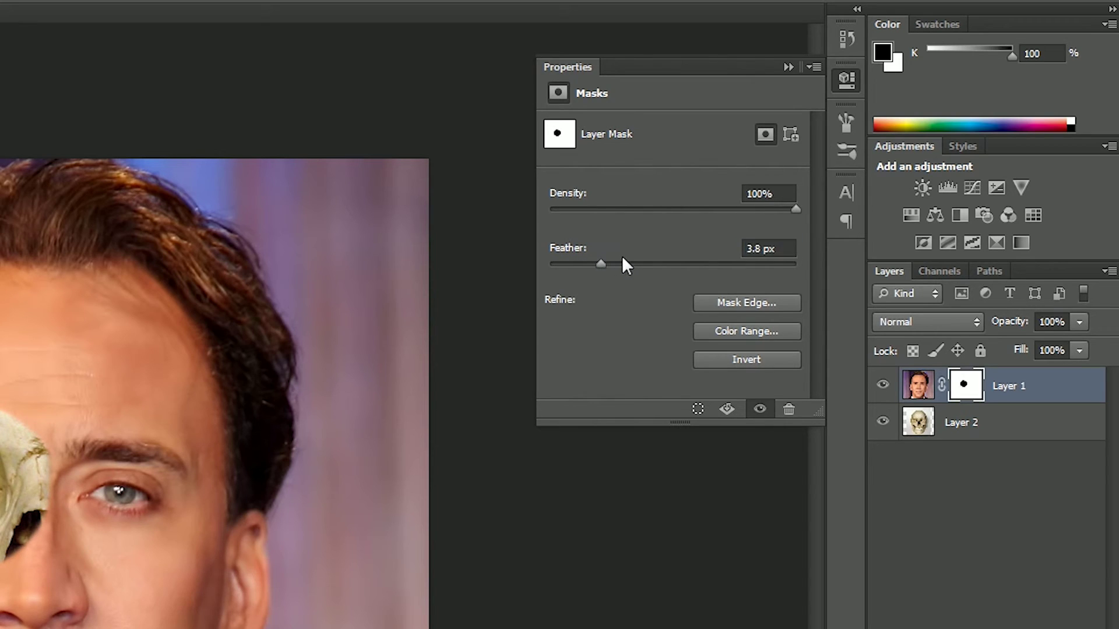
{"action": "left_click", "coordinate": [686, 263]}
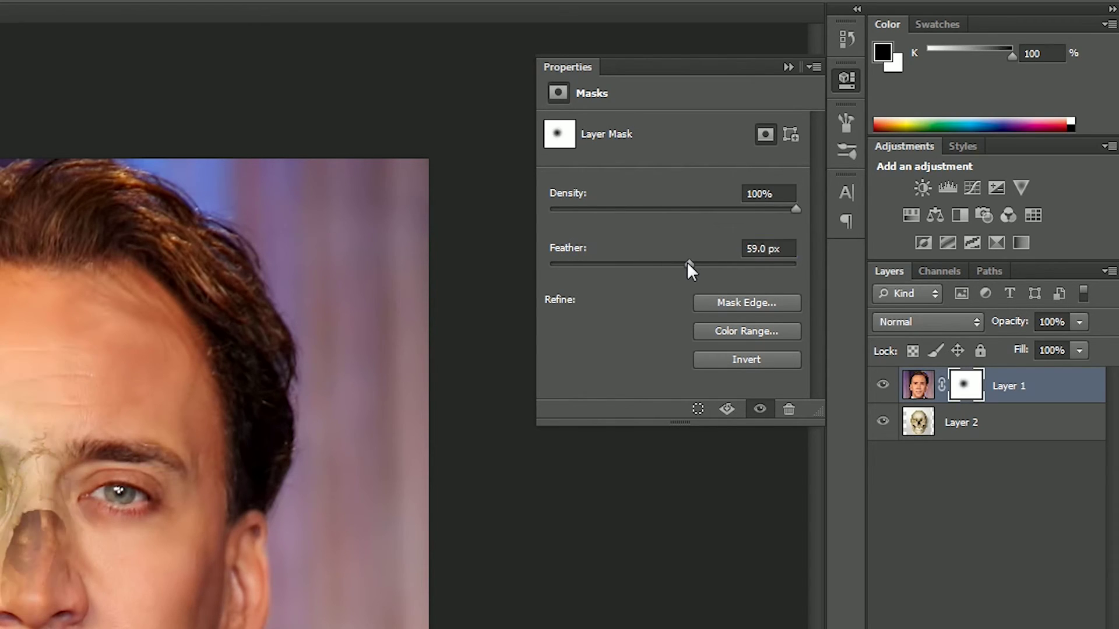
{"action": "left_click_drag", "start_coordinate": [686, 263], "coordinate": [654, 262]}
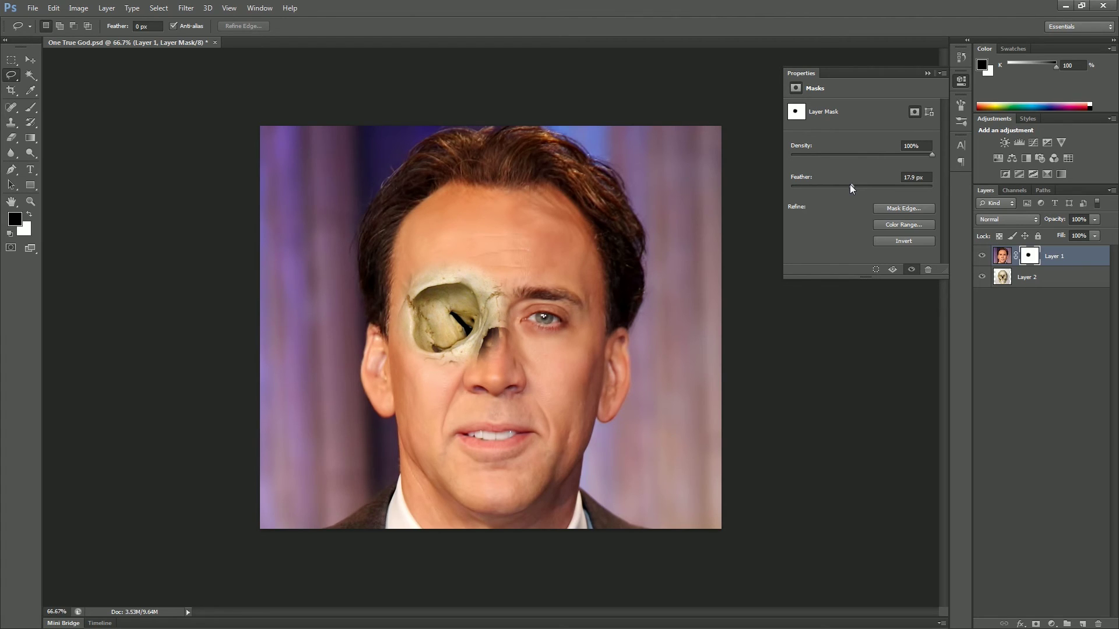
{"action": "left_click_drag", "start_coordinate": [849, 186], "coordinate": [791, 186]}
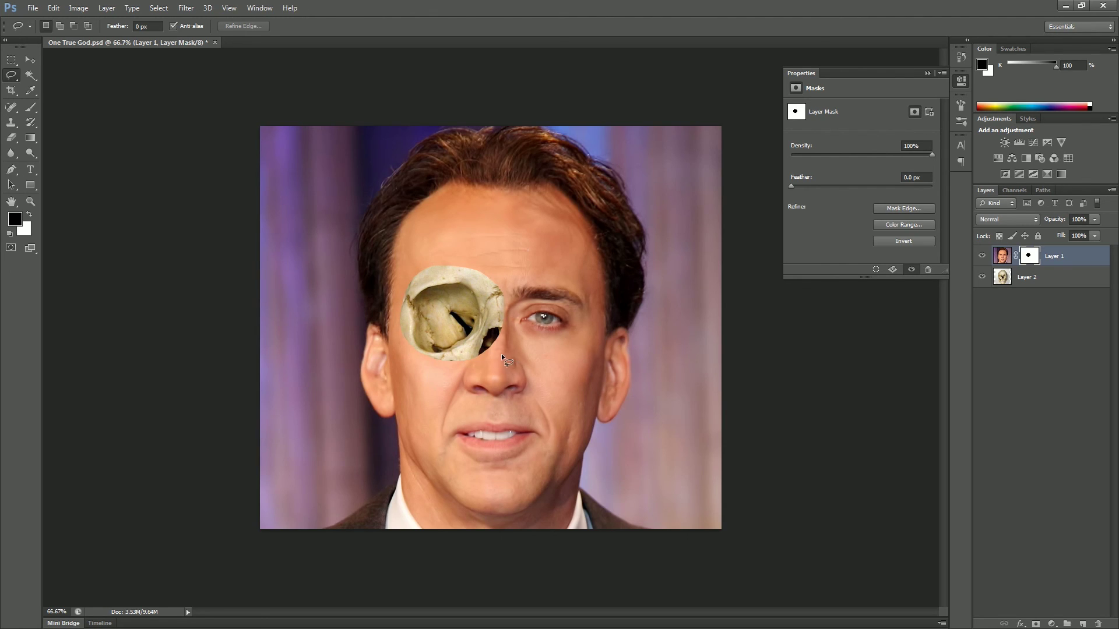
{"action": "left_click_drag", "start_coordinate": [789, 184], "coordinate": [857, 189]}
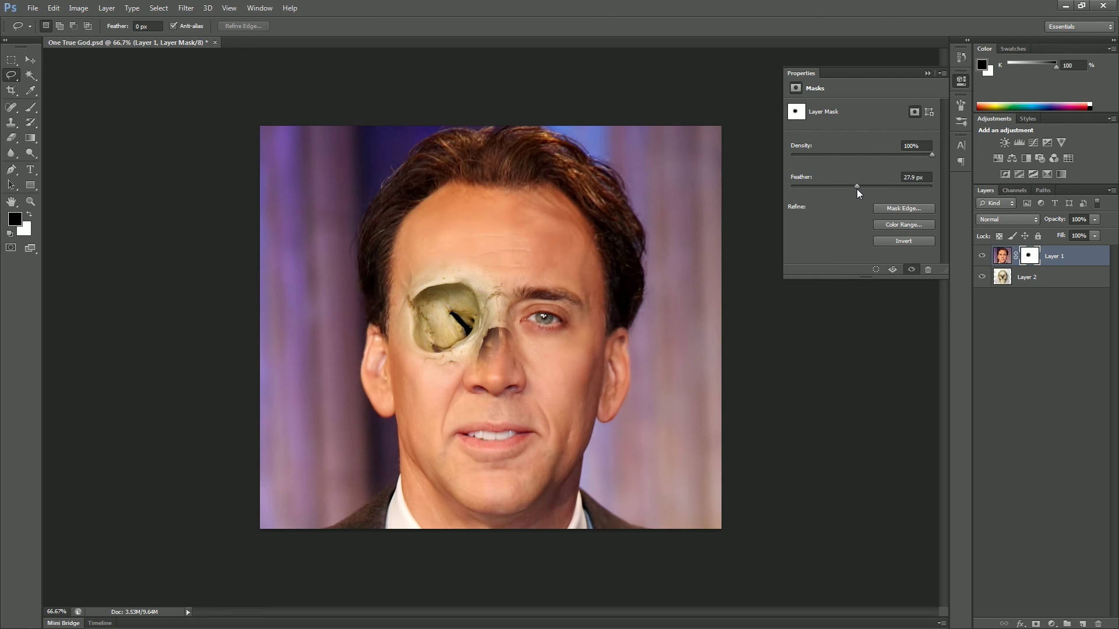